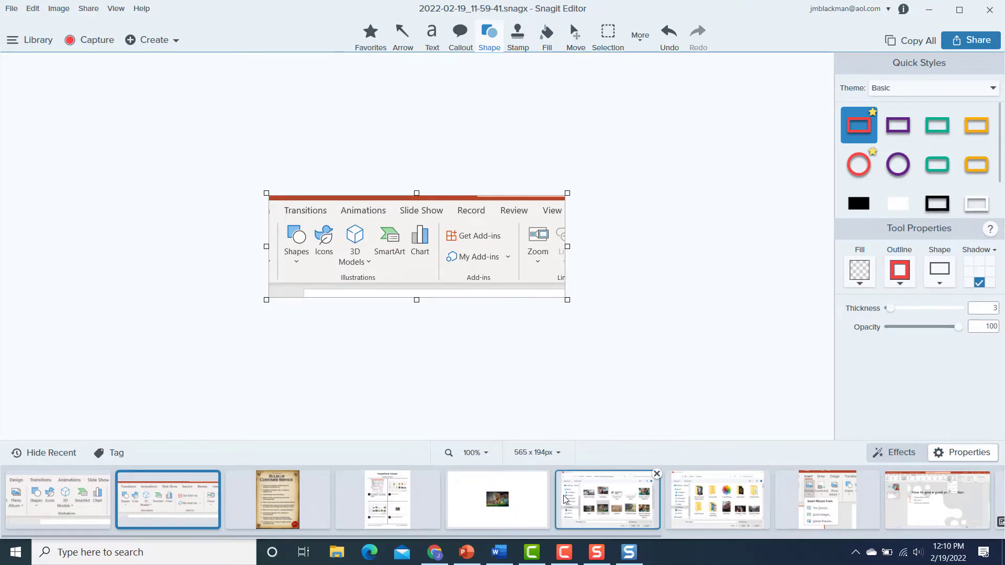
# Outline the Chart button in the ribbon screenshot with a red rectangle
pyautogui.click(597, 552)
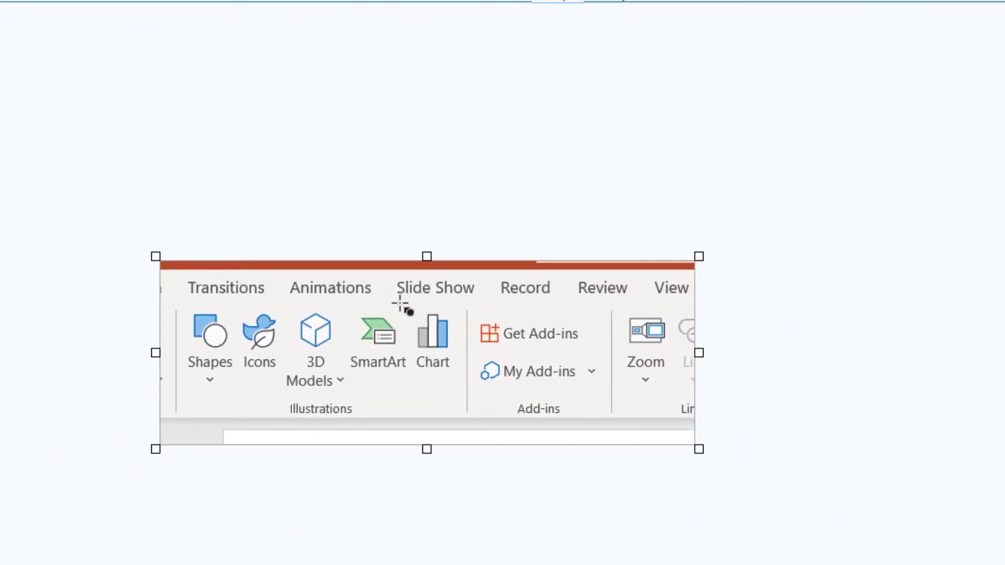
pyautogui.moveTo(396, 294)
pyautogui.mouseDown()
pyautogui.moveTo(443, 314)
pyautogui.moveTo(472, 398)
pyautogui.mouseUp()
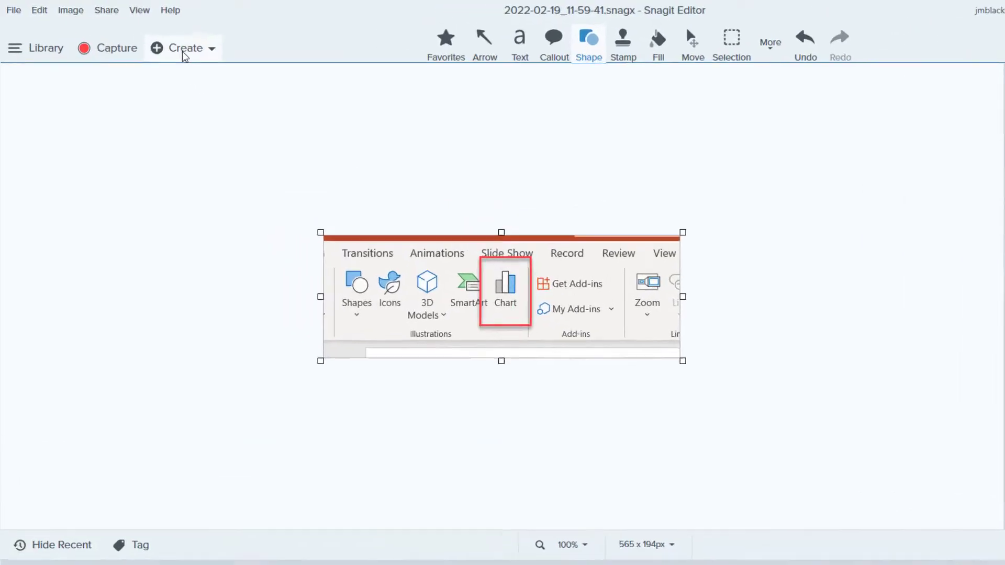
# Start an image from template and pick the Basic 4 Steps Portrait layout
pyautogui.click(152, 41)
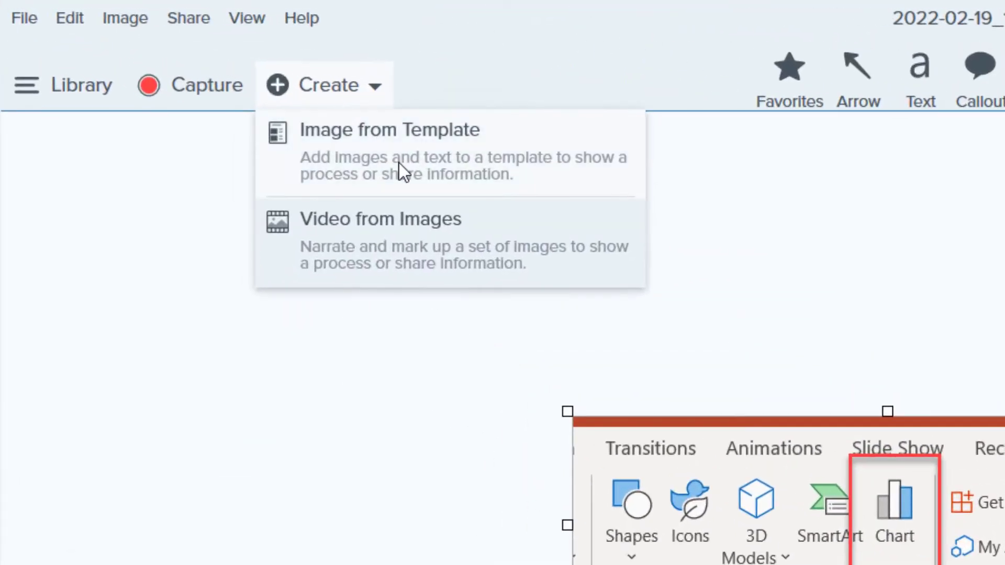
pyautogui.click(388, 153)
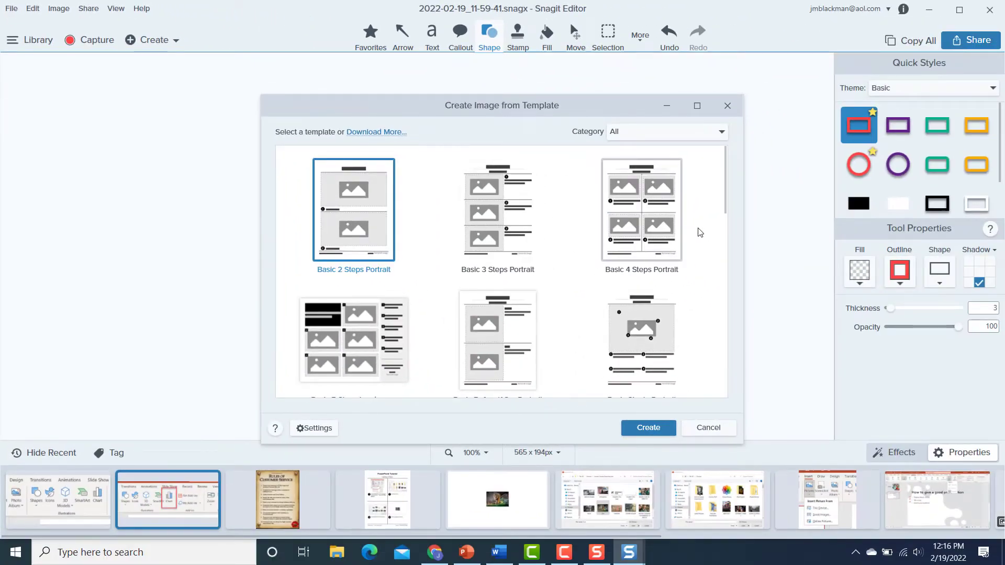
pyautogui.scroll(-4, 700, 232)
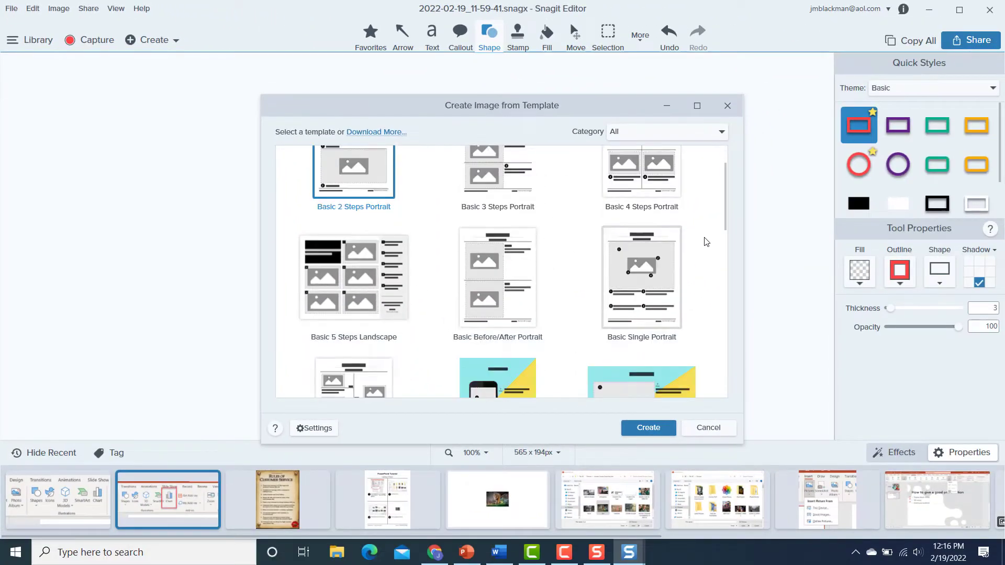
pyautogui.scroll(-3, 707, 246)
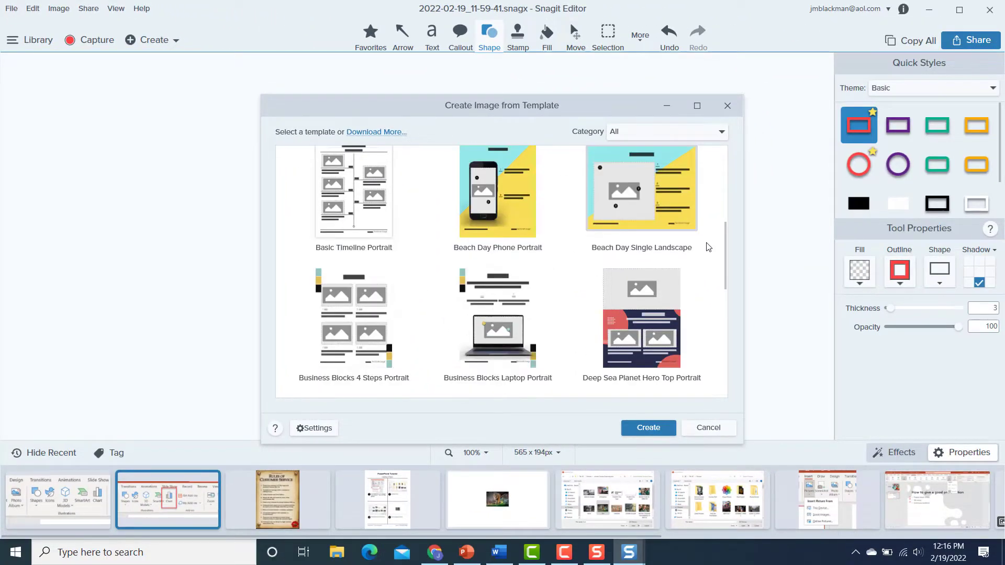
pyautogui.scroll(-3, 708, 248)
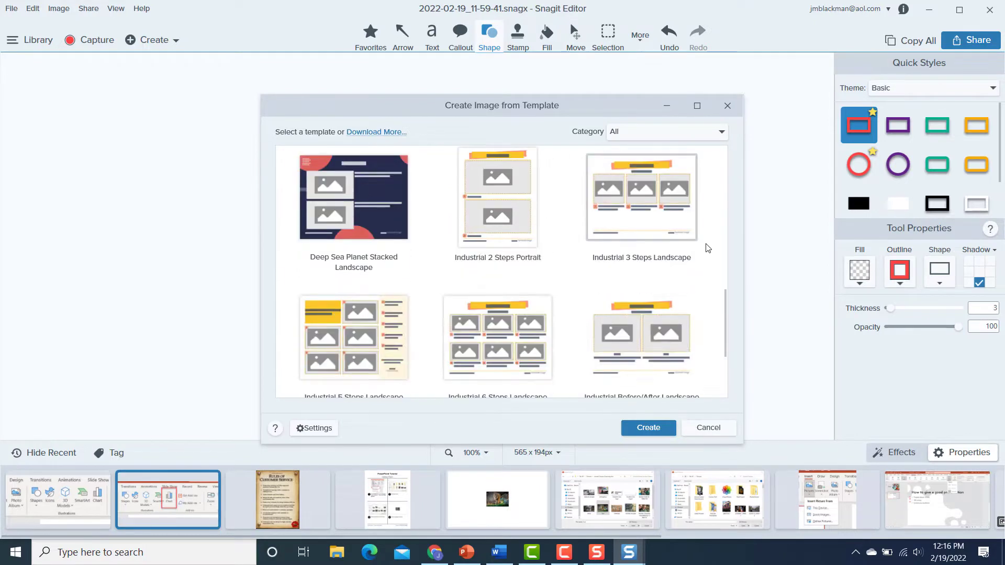
pyautogui.scroll(10, 703, 274)
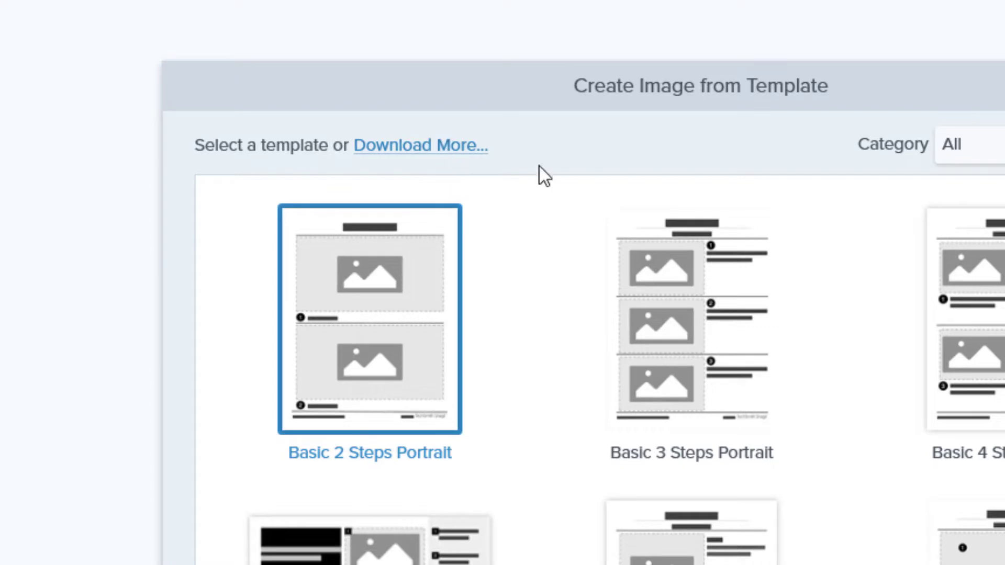
pyautogui.click(973, 294)
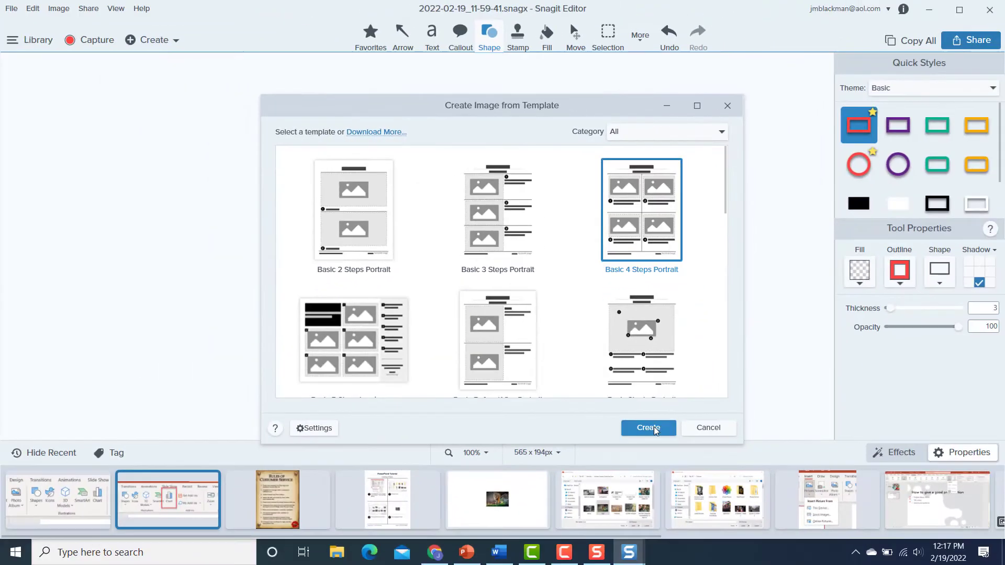
# Create the four-step page titled 'PowerPoint Tutorial' with subtitle 'Inserting an Image'
pyautogui.click(655, 429)
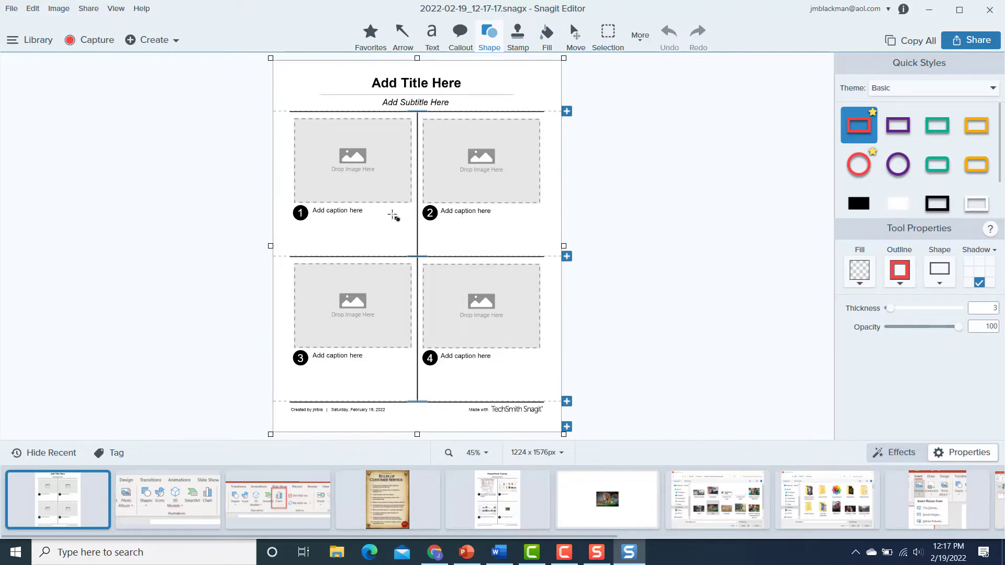
pyautogui.click(330, 177)
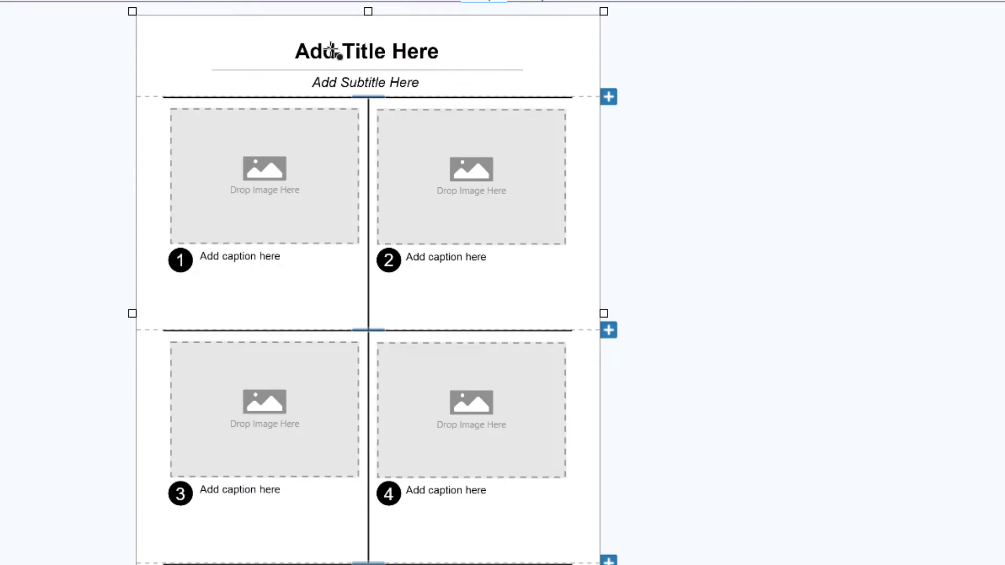
pyautogui.click(332, 50)
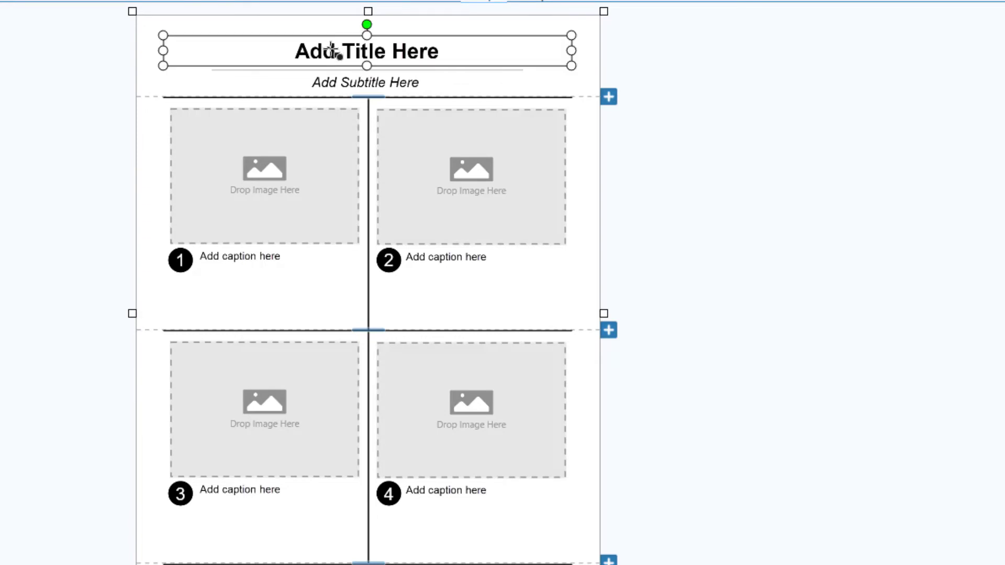
pyautogui.click(428, 52)
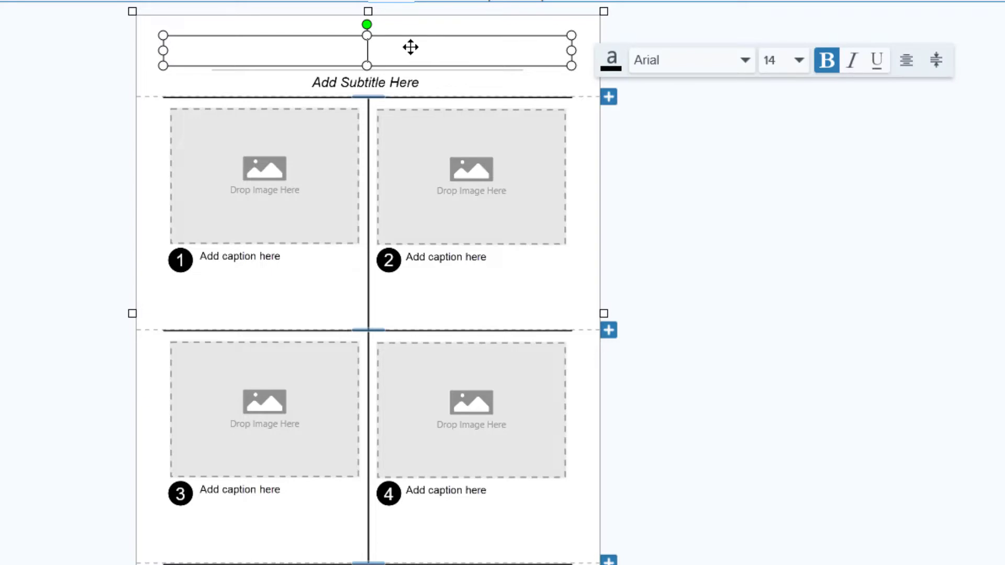
pyautogui.press('Escape')
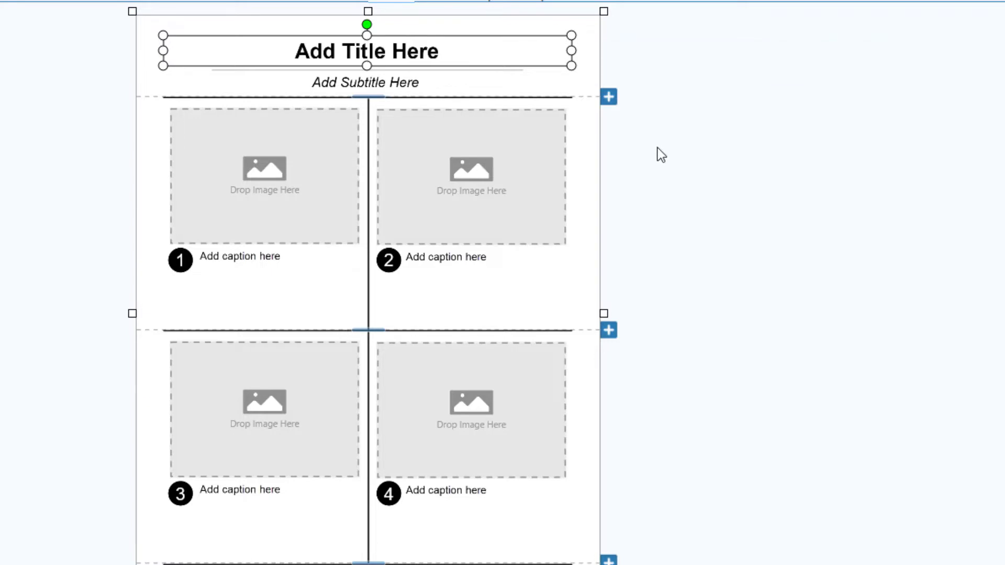
pyautogui.click(431, 51)
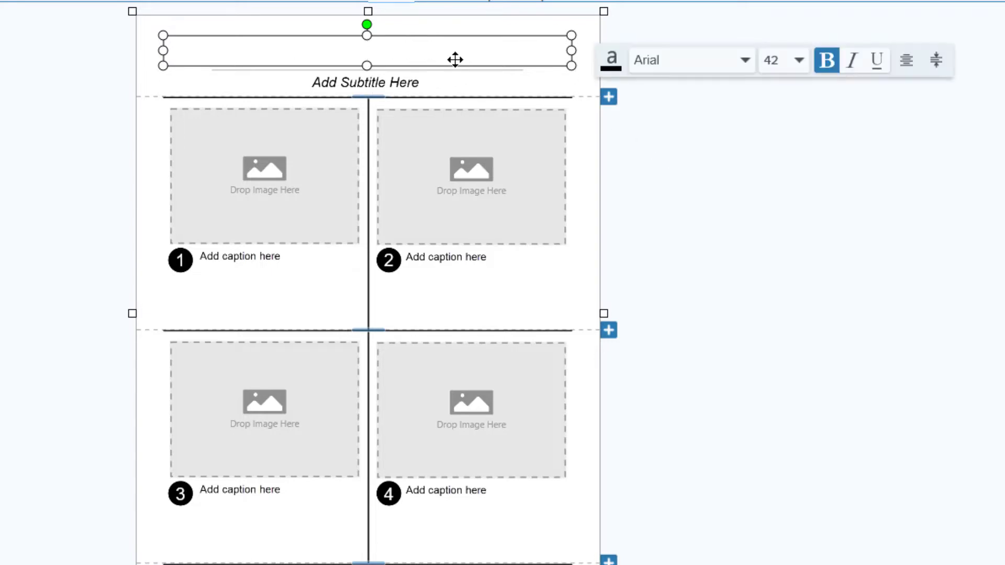
pyautogui.write('PowerPoint')
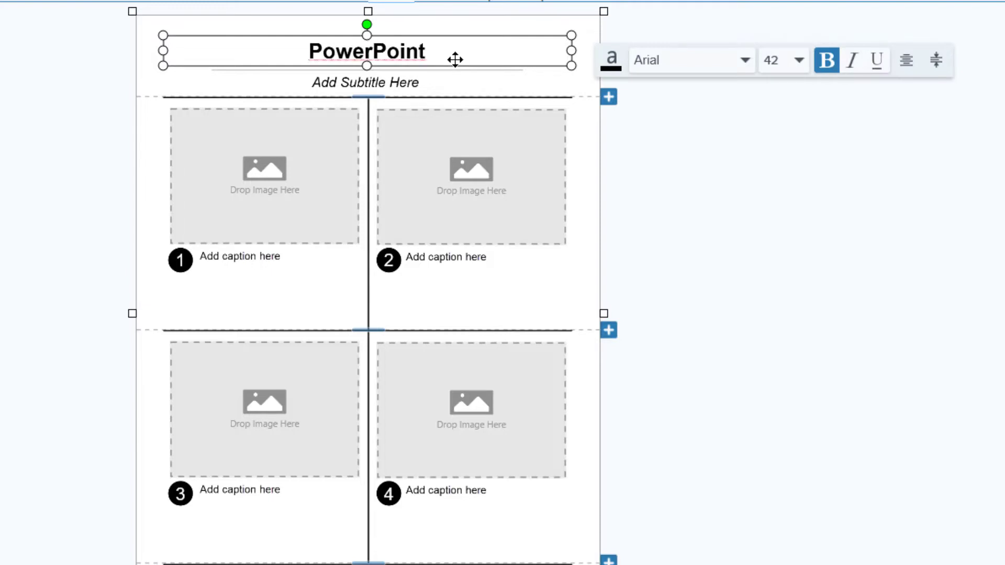
pyautogui.write(' Tutorial')
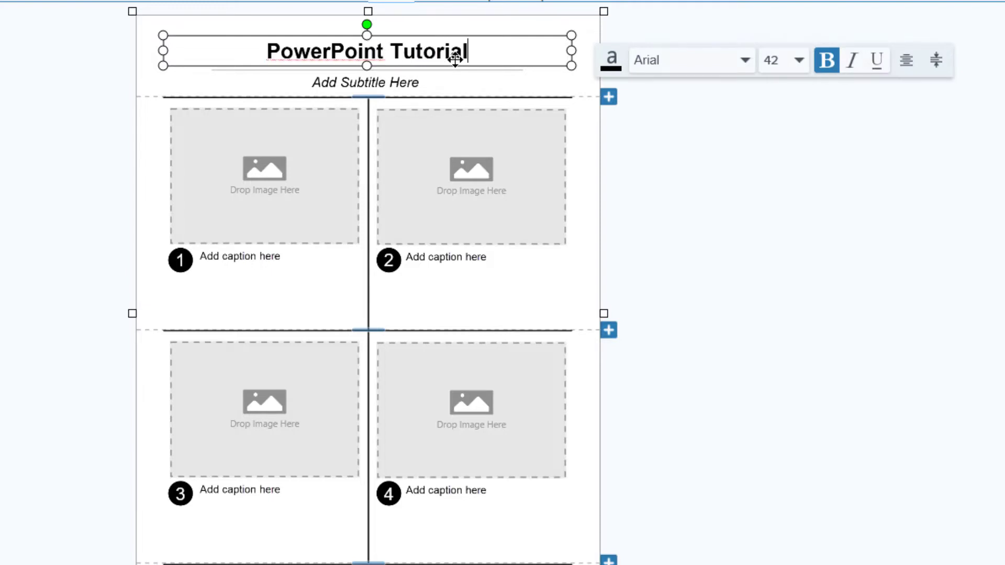
pyautogui.click(387, 84)
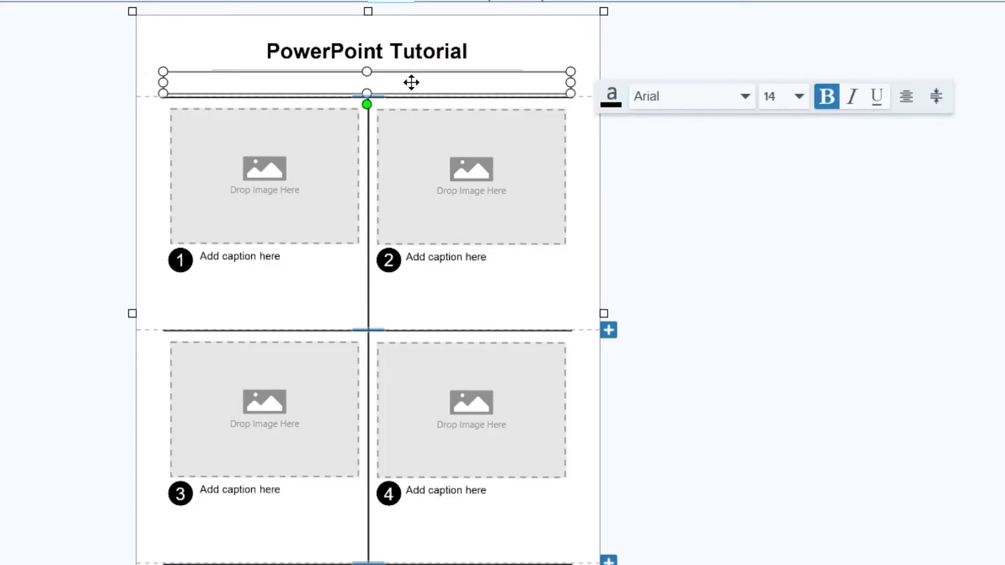
pyautogui.write('Inserting an Image')
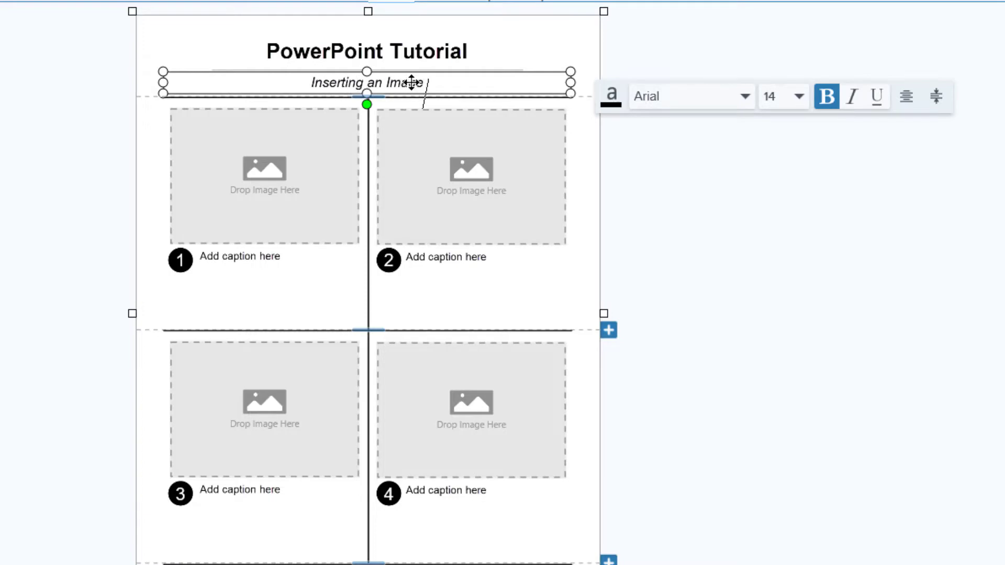
# Drop the insert-picture menu, folder, picture-selection and tiger slide screenshots into slots 1–4
pyautogui.click(816, 258)
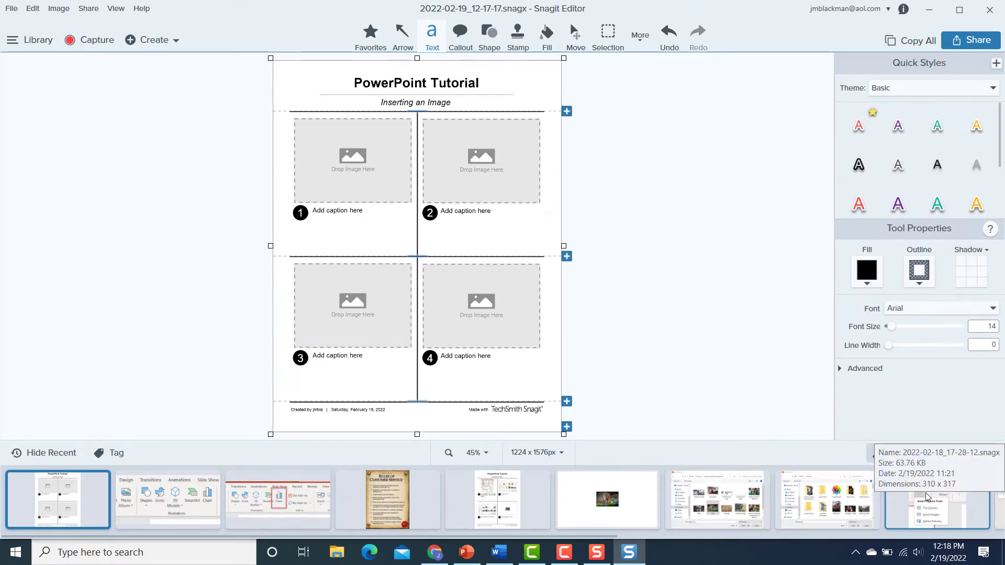
pyautogui.moveTo(926, 496); pyautogui.dragTo(321, 142)
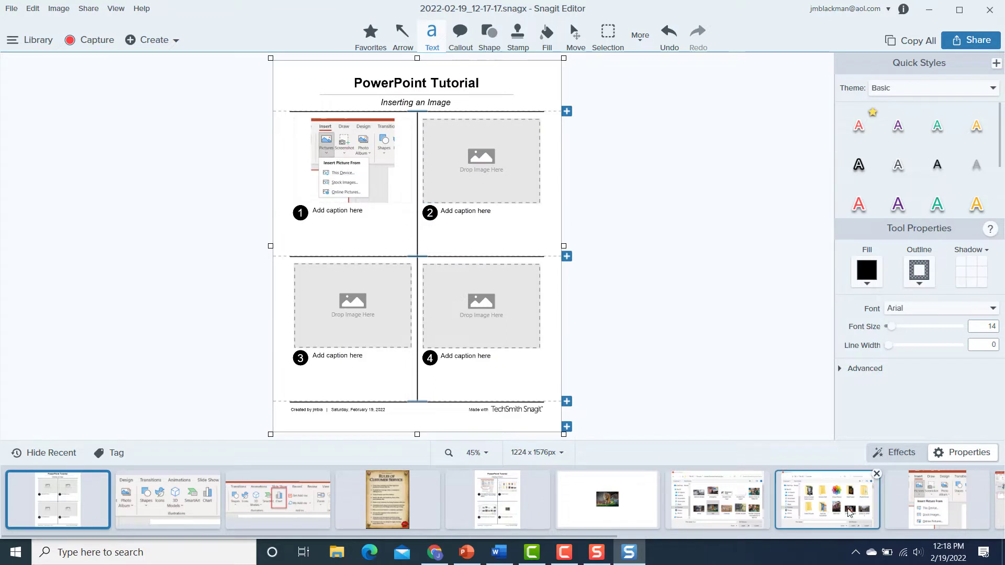
pyautogui.moveTo(861, 508); pyautogui.dragTo(478, 137)
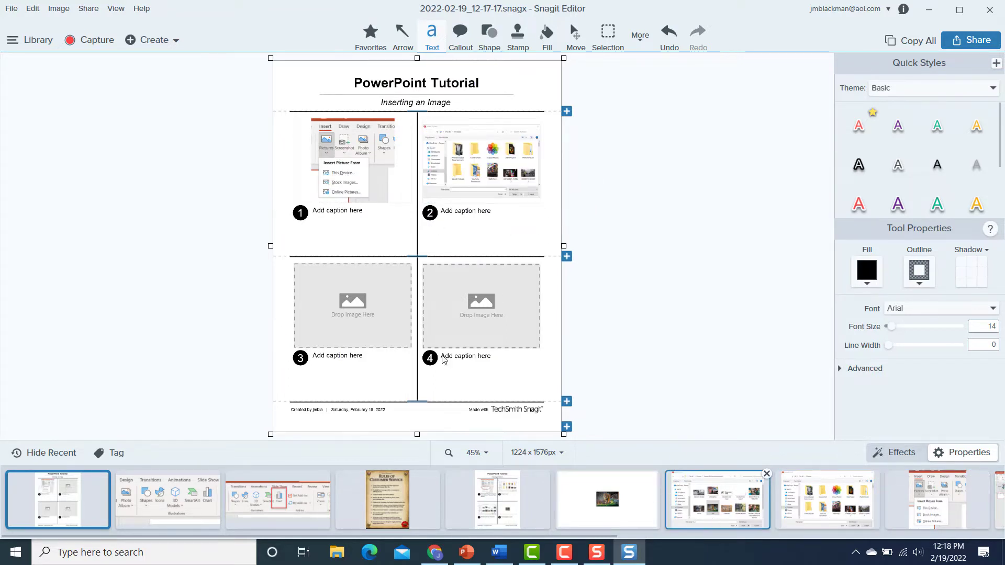
pyautogui.moveTo(413, 322); pyautogui.dragTo(356, 293)
pyautogui.moveTo(623, 505); pyautogui.dragTo(472, 287)
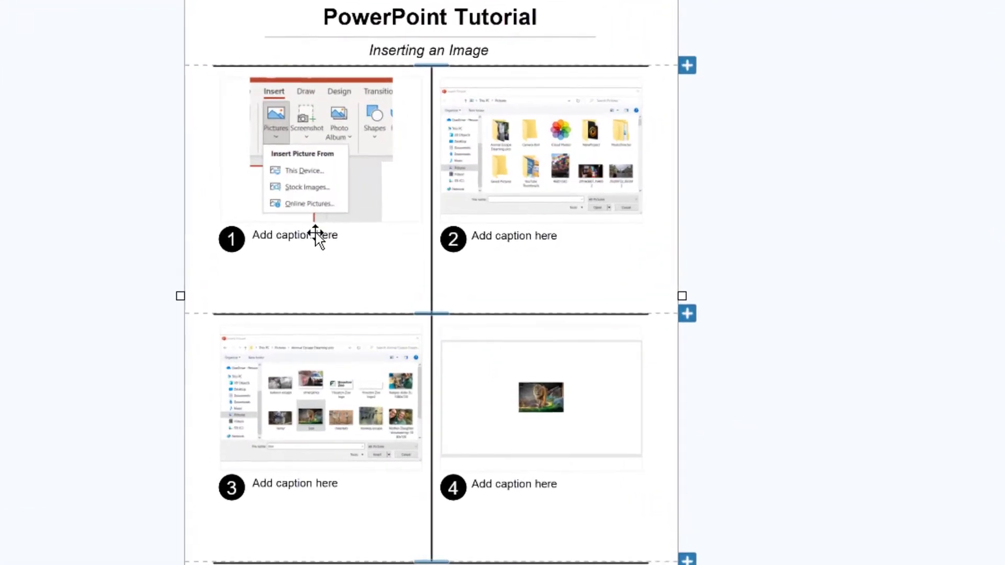
pyautogui.click(332, 211)
pyautogui.click(285, 236)
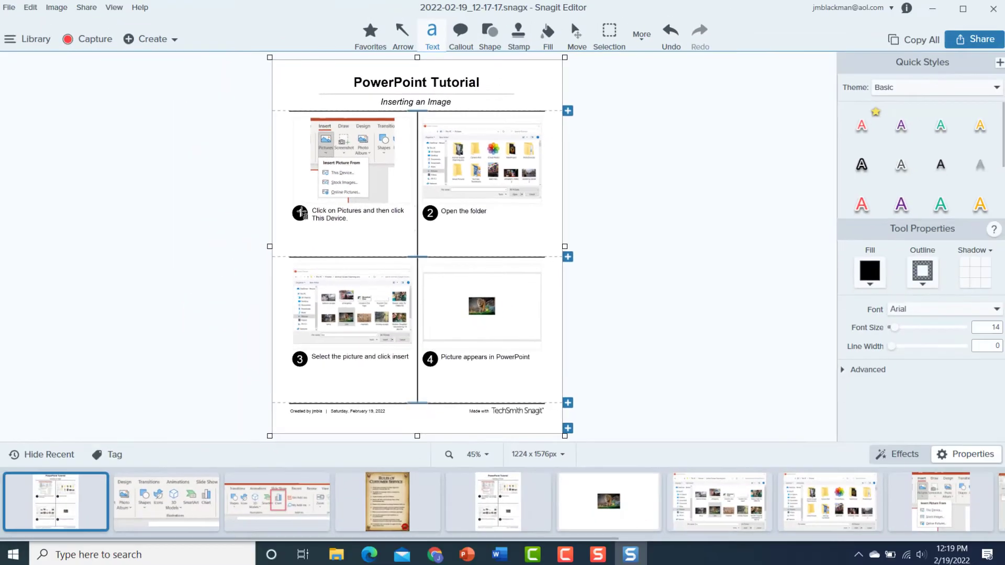
# Add a two-image section after the first row, finish step numbers, and show sharing destinations
pyautogui.click(257, 229)
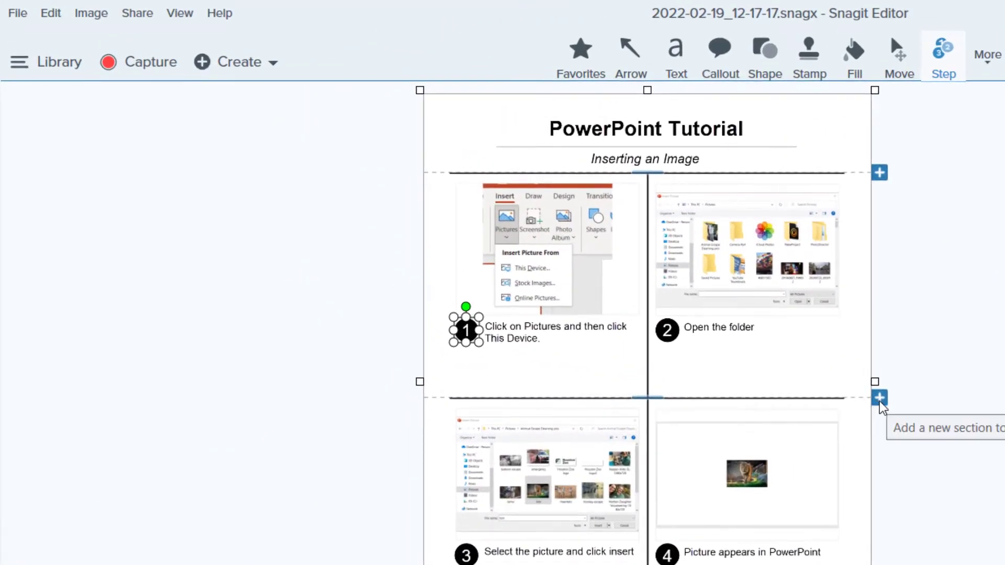
pyautogui.click(757, 380)
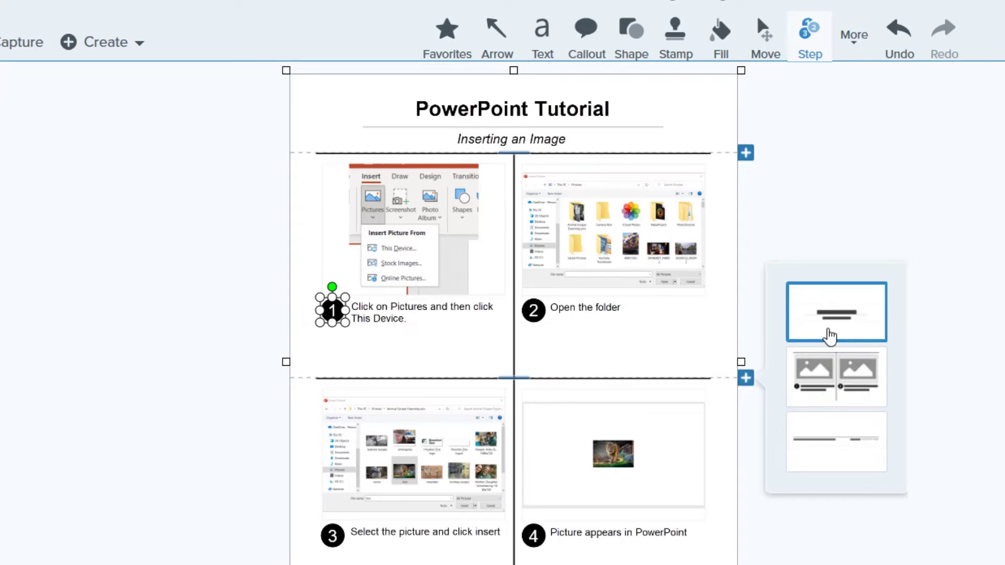
pyautogui.click(819, 382)
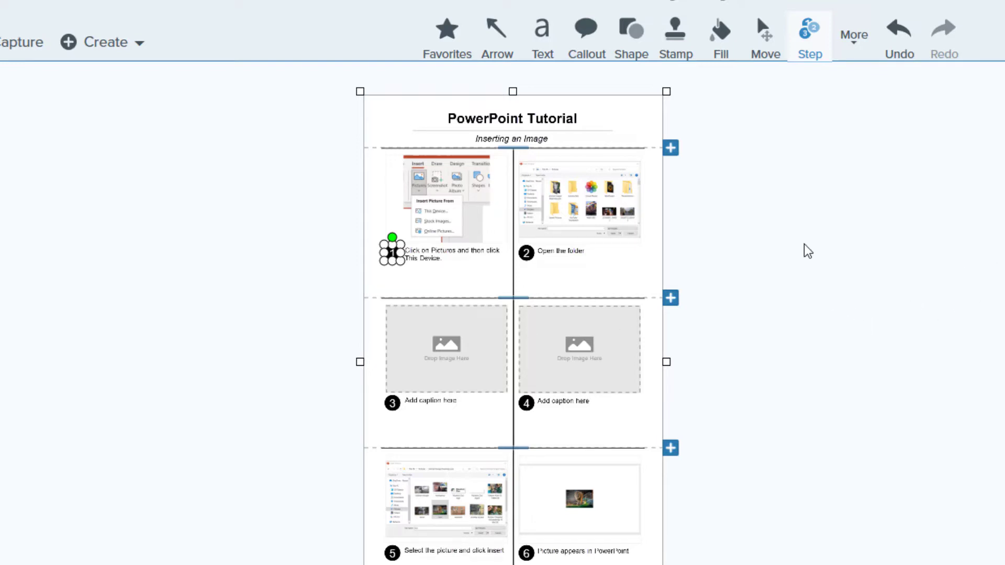
pyautogui.press('a')
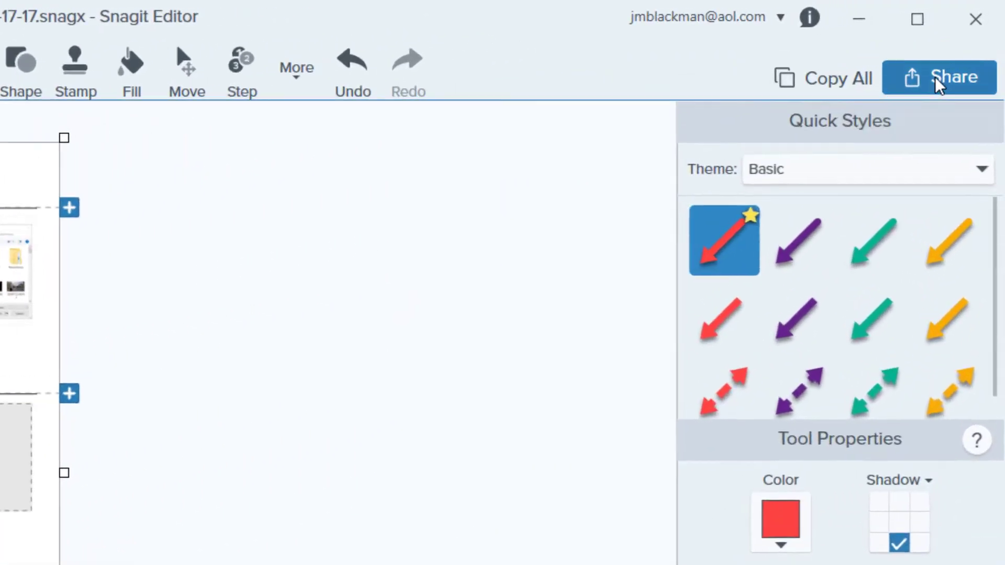
pyautogui.click(937, 81)
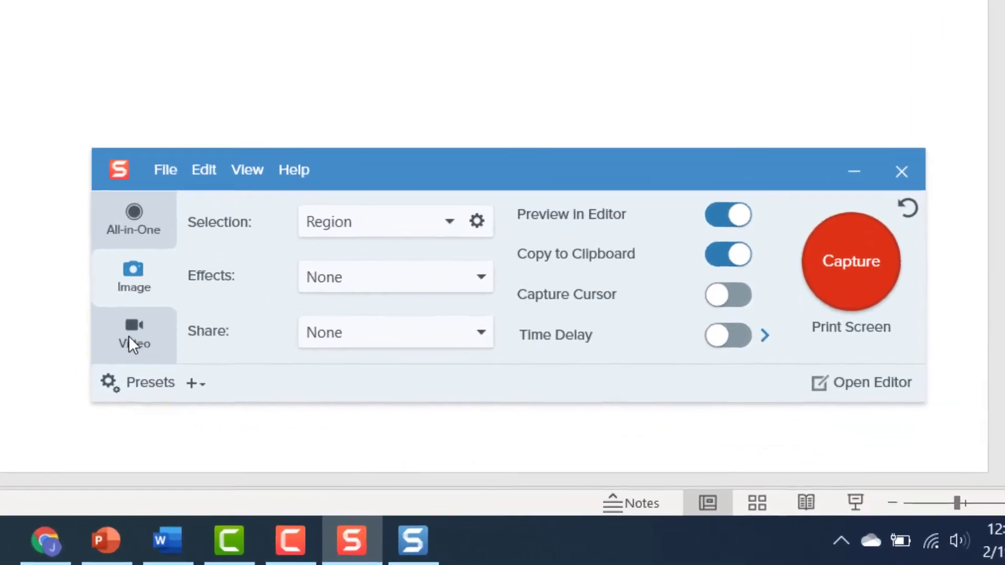
# Switch Snagit Capture from image to Video mode
pyautogui.click(480, 440)
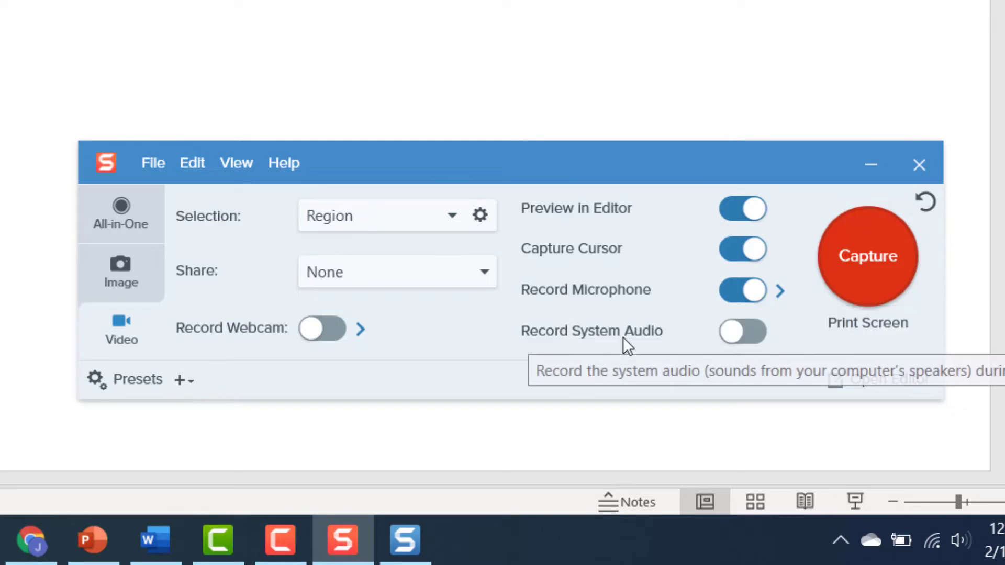
# Start a fullscreen video recording over the blank PowerPoint slide
pyautogui.click(865, 255)
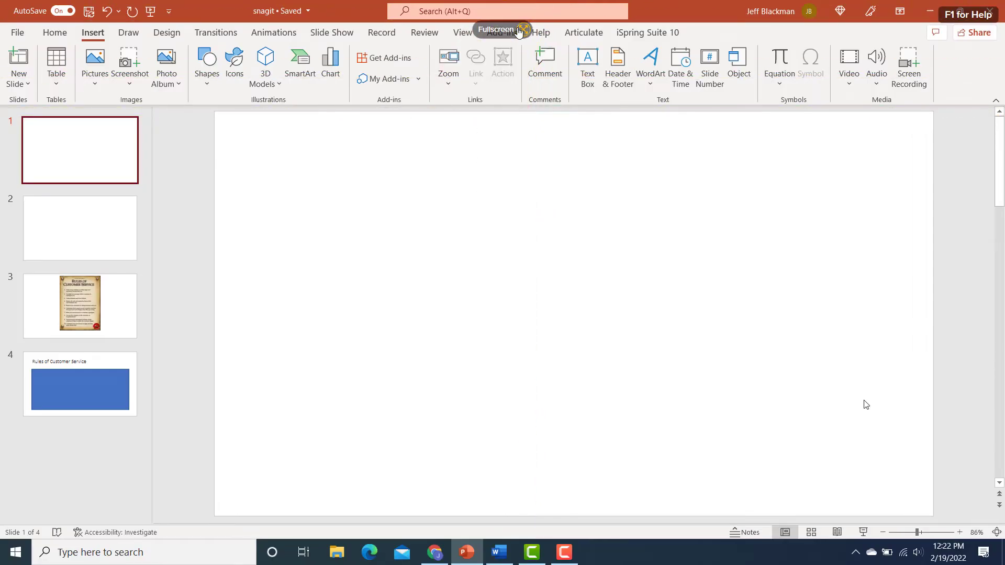
pyautogui.click(523, 30)
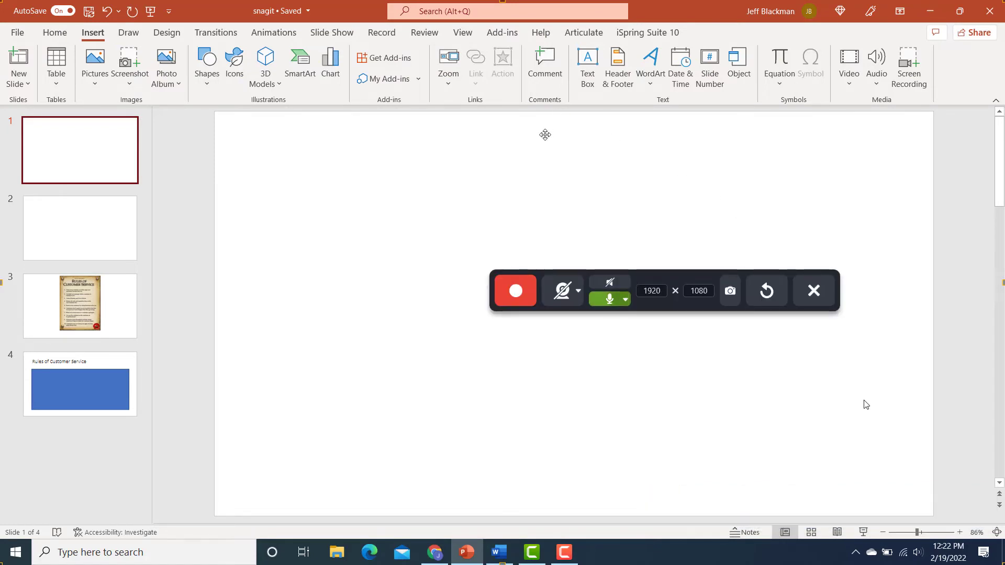
pyautogui.click(517, 291)
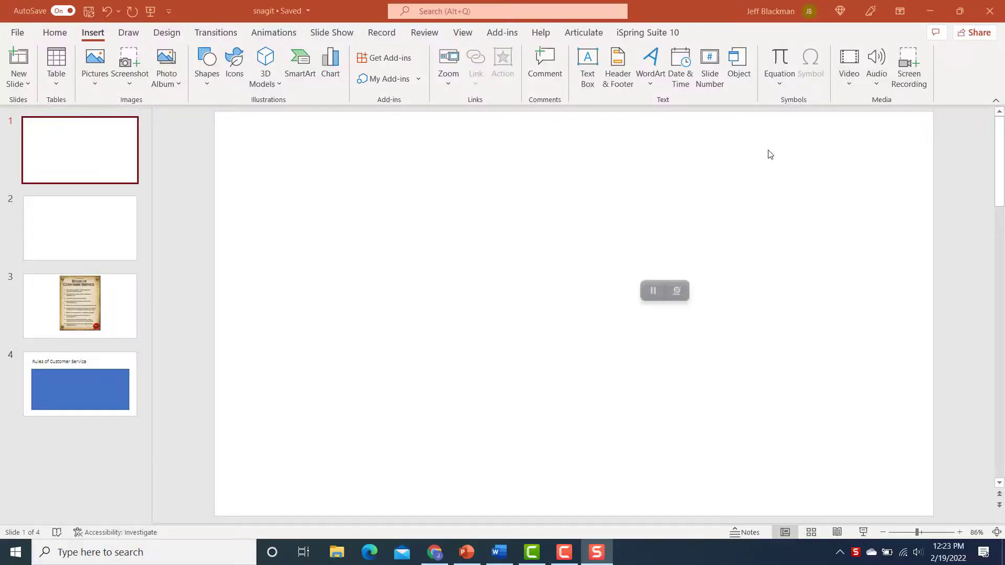
# Insert the lion picture from this device onto slide 1
pyautogui.click(95, 83)
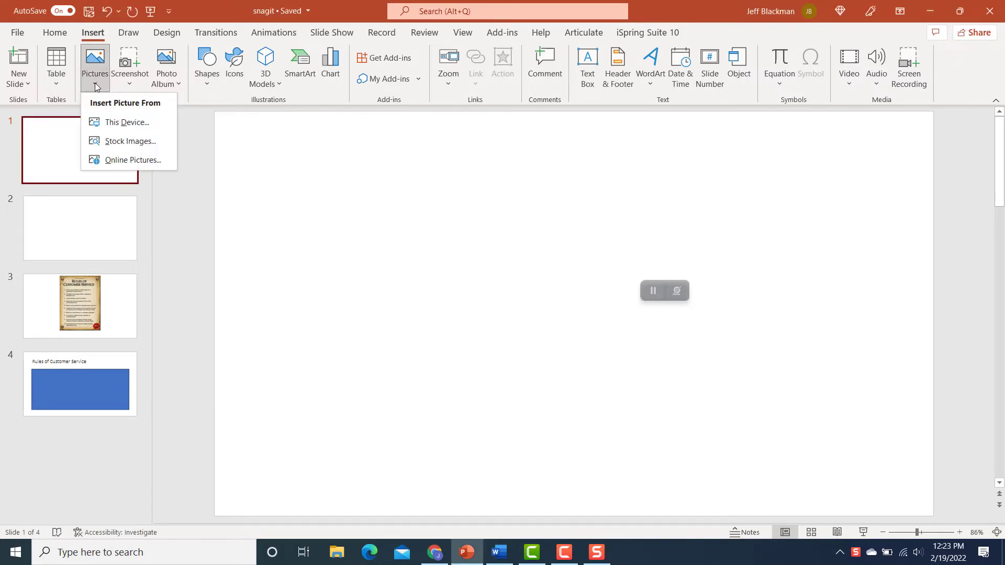
pyautogui.click(121, 125)
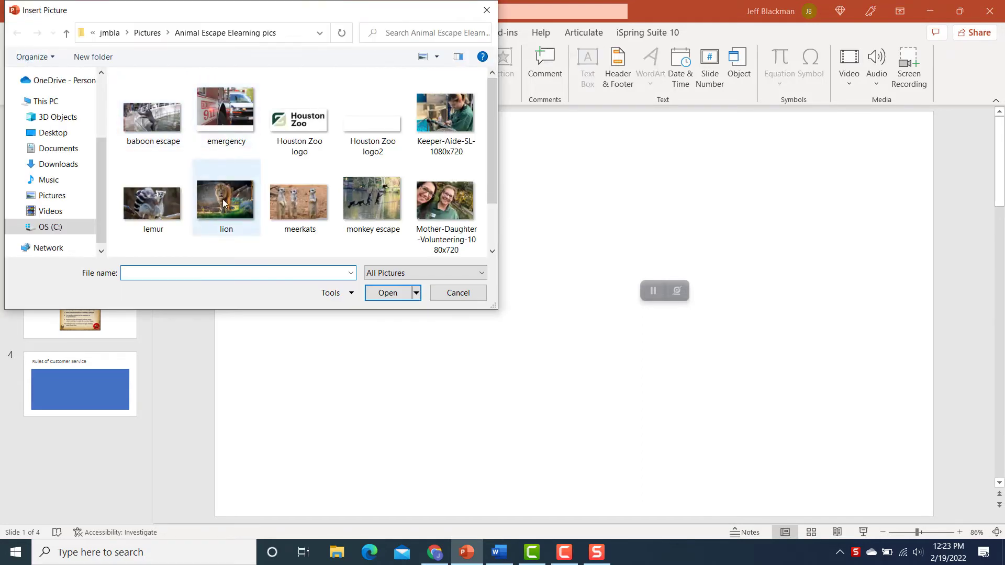
pyautogui.click(222, 199)
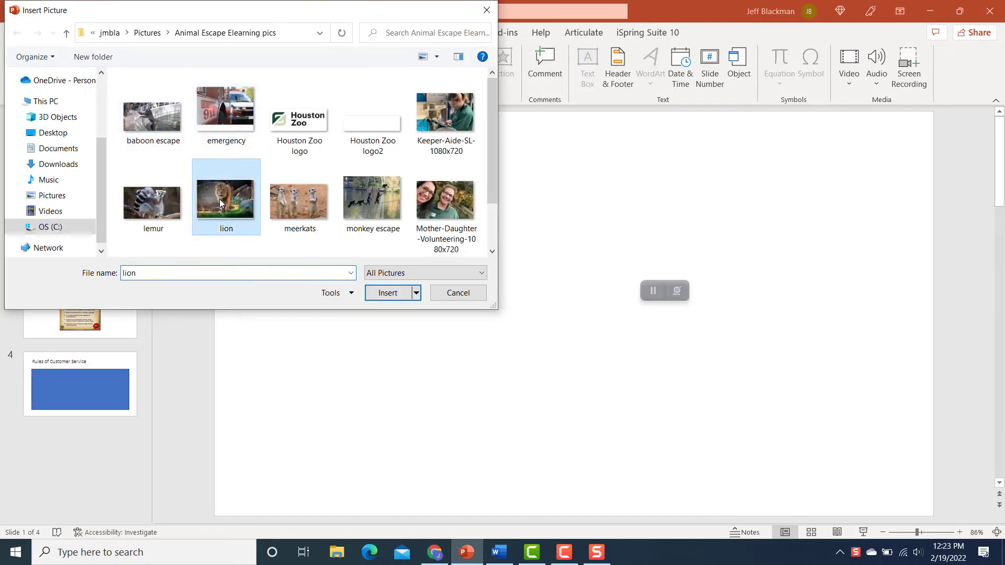
pyautogui.click(388, 294)
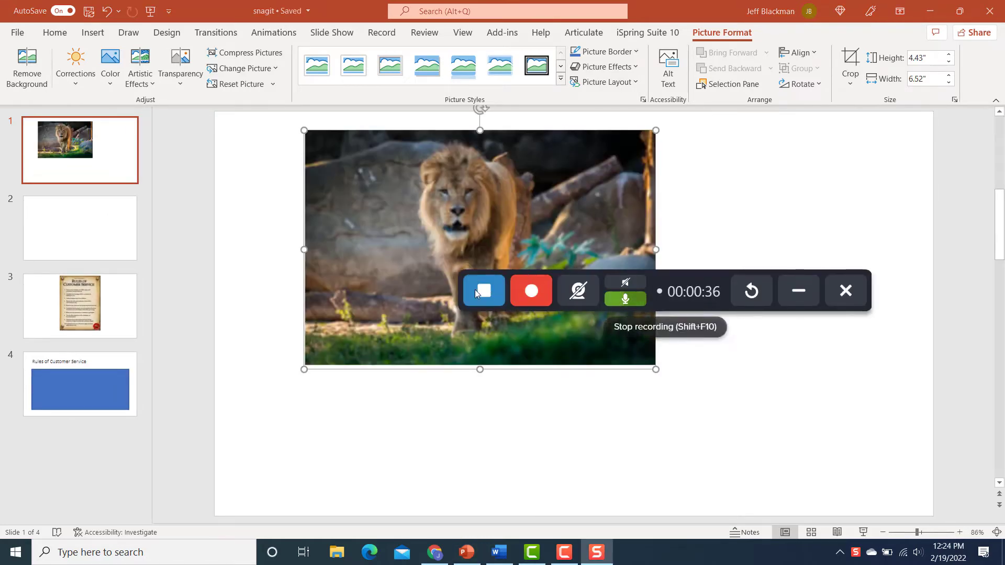
# Stop the recording and view the sharing destinations for the 15-second video
pyautogui.click(483, 291)
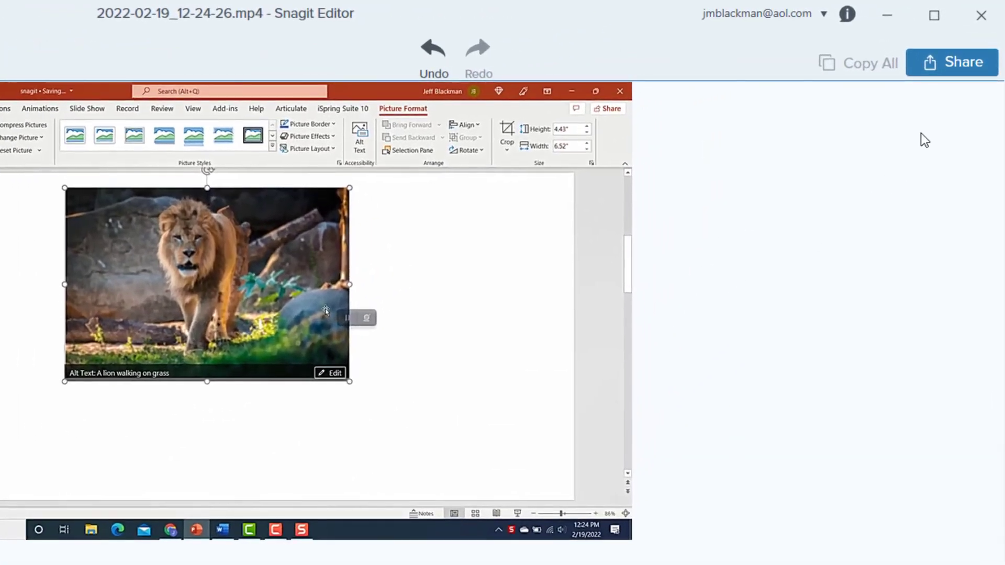
pyautogui.click(949, 67)
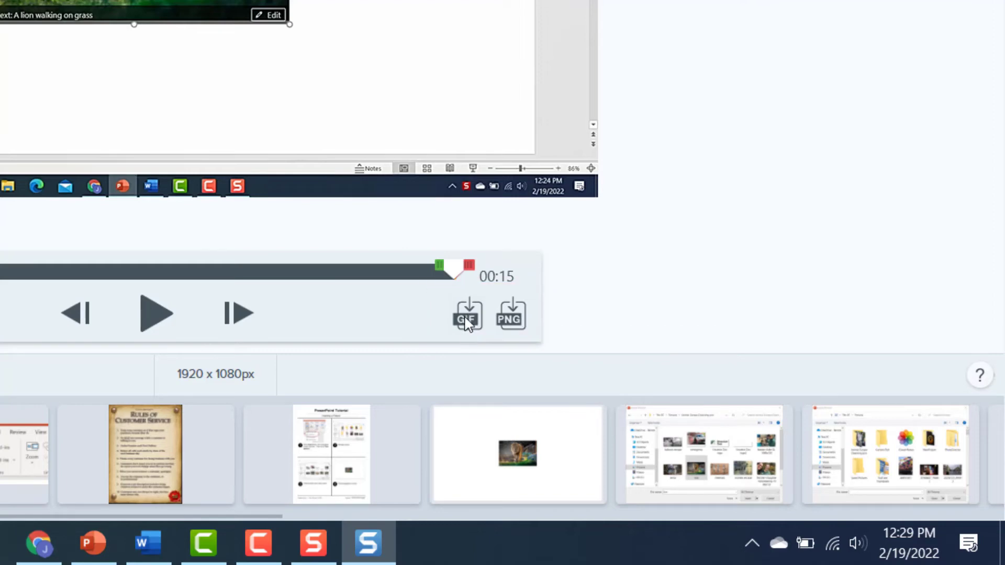
# Create a GIF from the recording using the Screen Video optimization preset
pyautogui.click(468, 318)
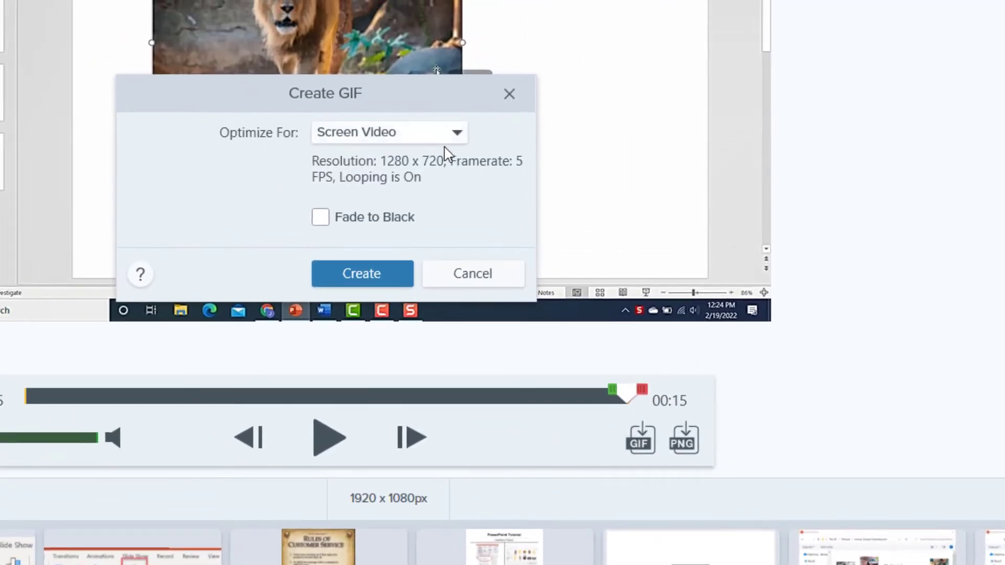
pyautogui.click(458, 134)
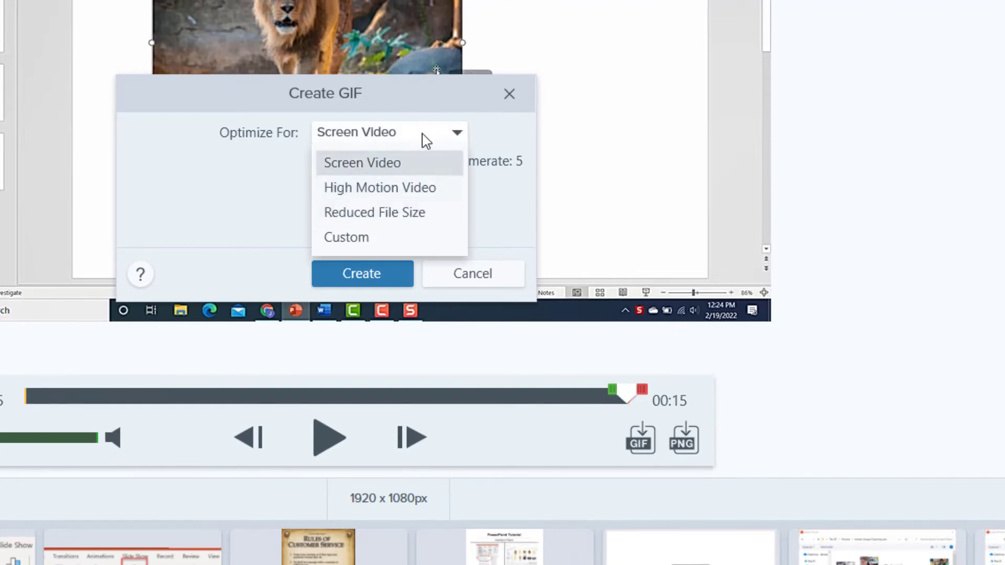
pyautogui.click(618, 111)
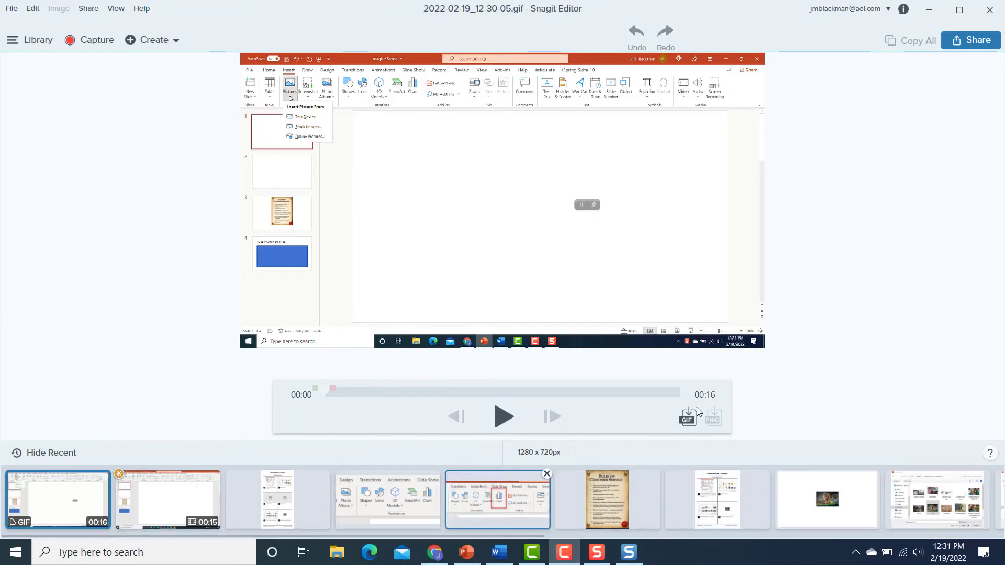
# Share the new GIF to PowerPoint for slide 2
pyautogui.click(969, 40)
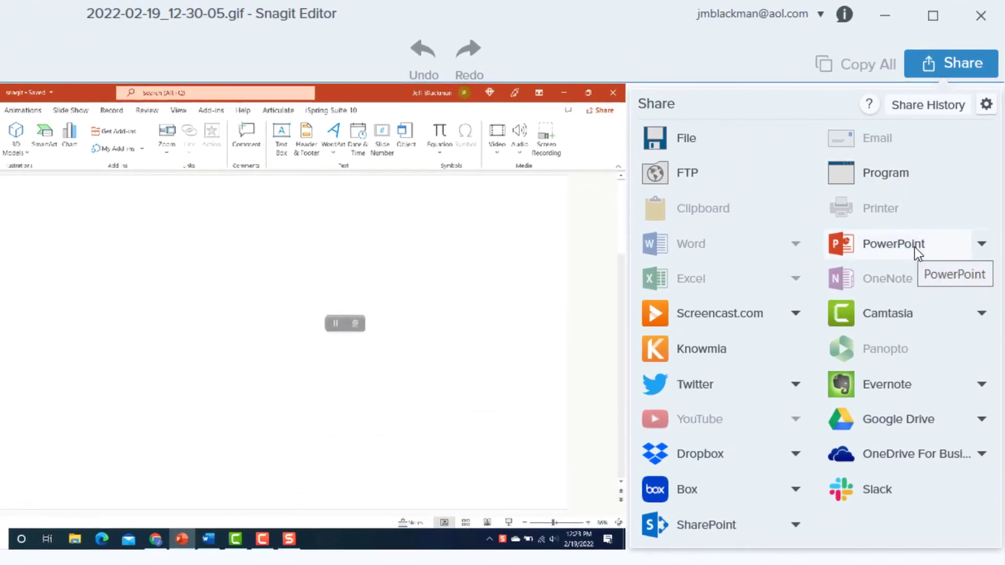
pyautogui.click(915, 247)
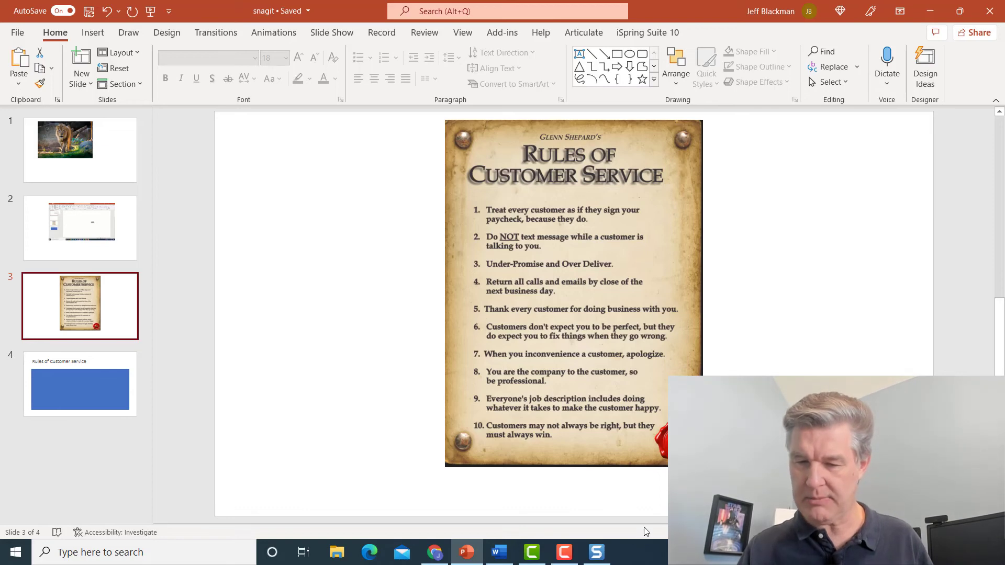
# Run Grab Text on the Rules of Customer Service image in Snagit Editor
pyautogui.click(596, 554)
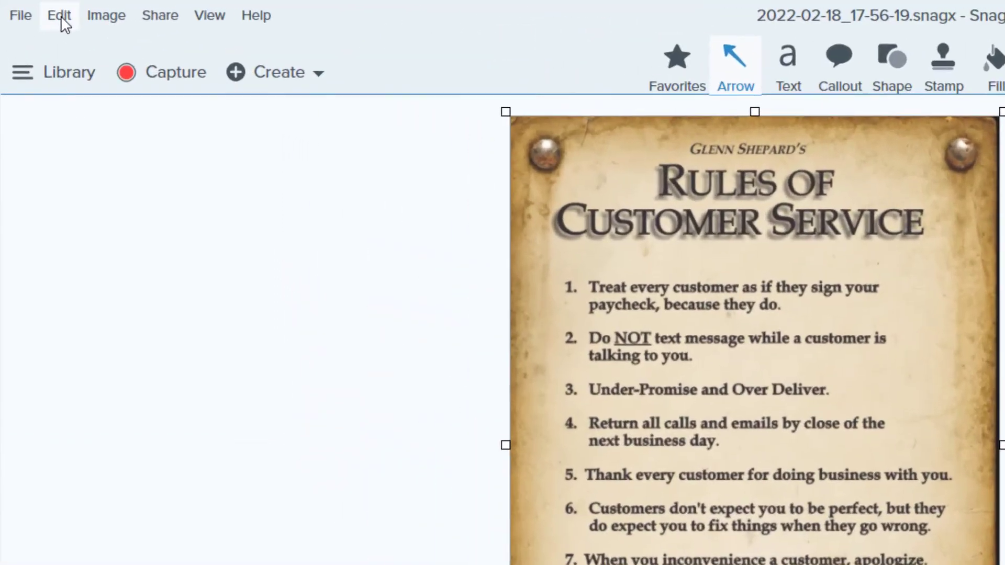
pyautogui.click(33, 8)
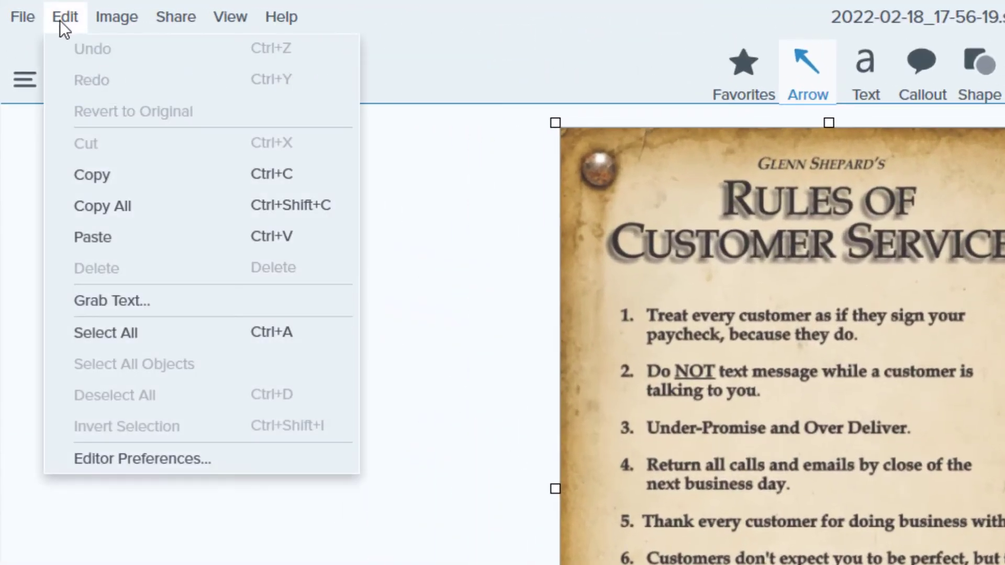
pyautogui.click(142, 306)
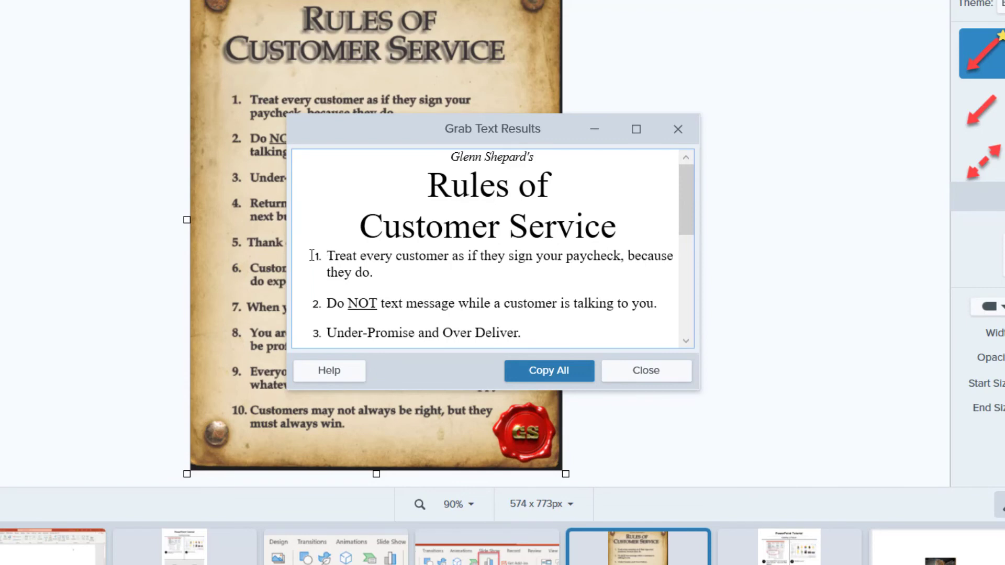
# Select and copy the ten numbered rules from Grab Text Results
pyautogui.moveTo(312, 256); pyautogui.dragTo(611, 370)
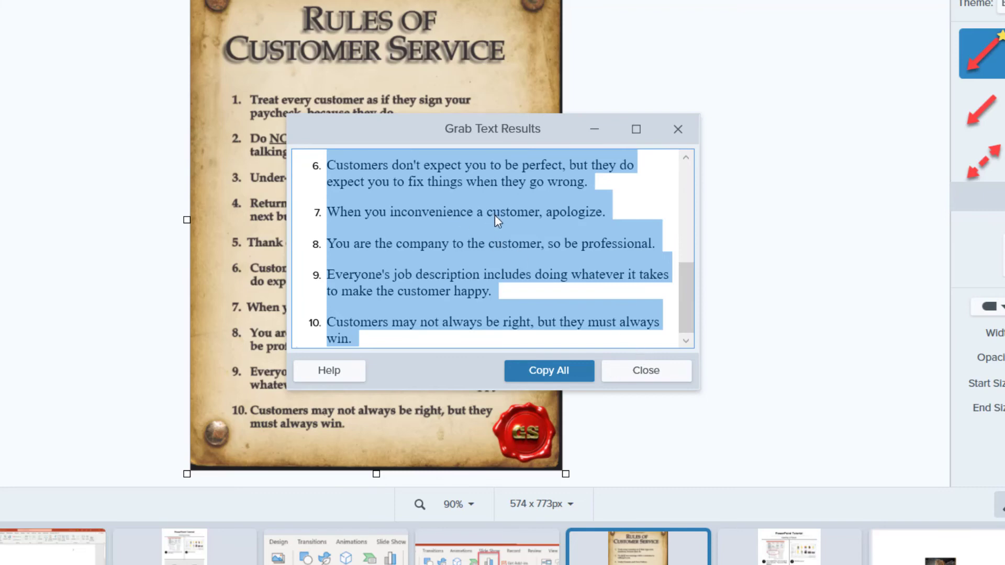
pyautogui.rightClick(520, 218)
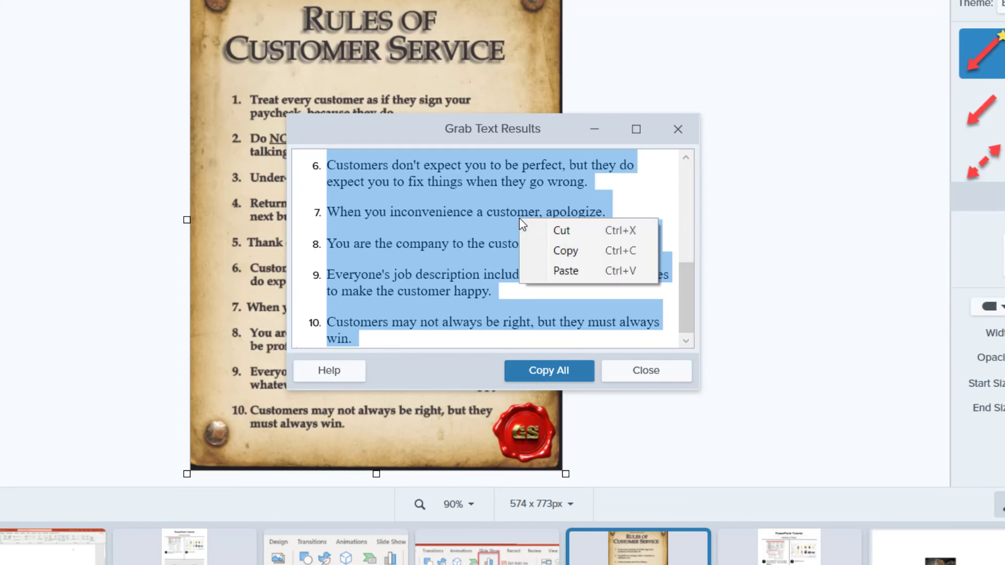
pyautogui.click(564, 253)
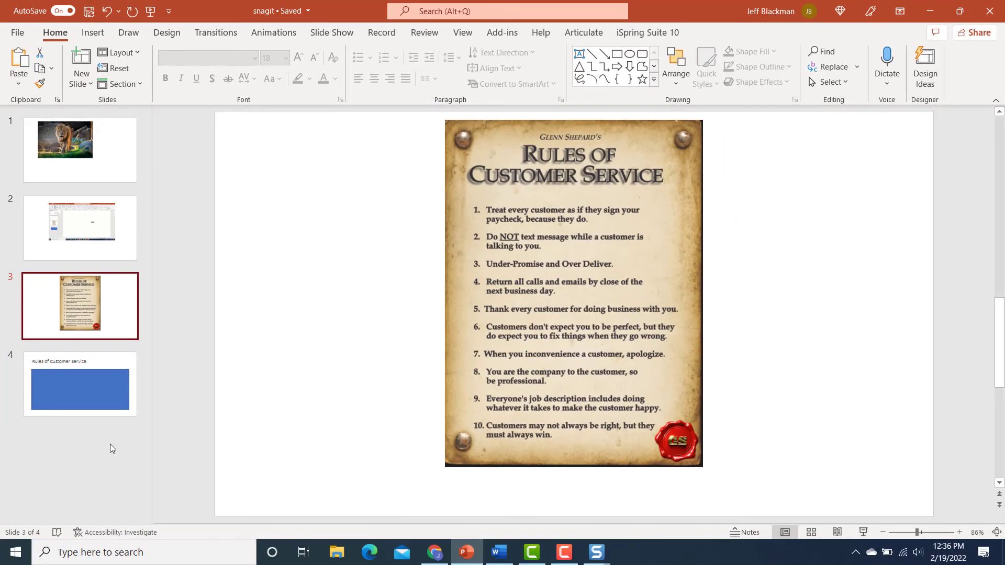
# Paste the rules as text only into the blue rectangle on slide 4
pyautogui.click(93, 385)
pyautogui.click(321, 250)
pyautogui.rightClick(318, 242)
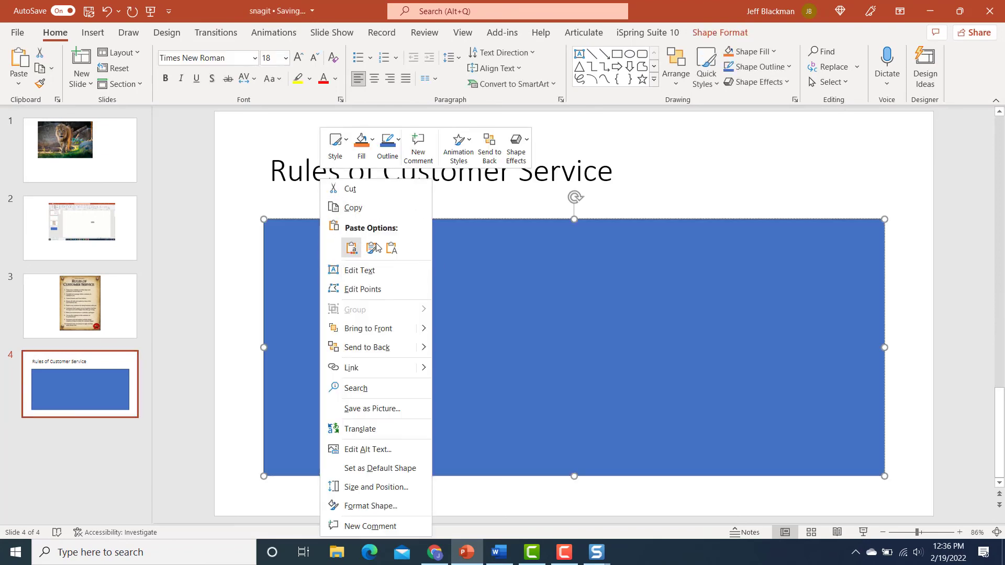
pyautogui.click(392, 250)
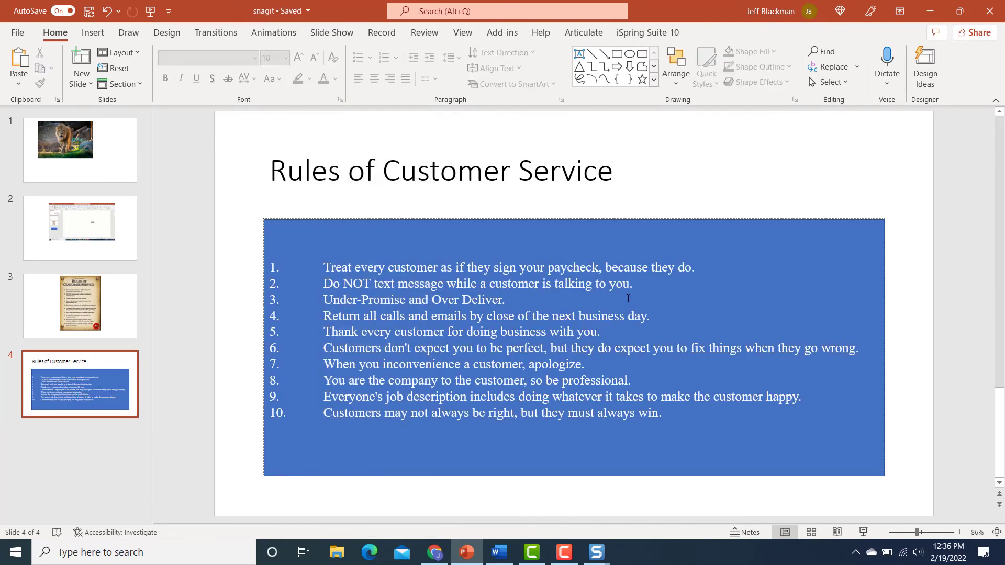